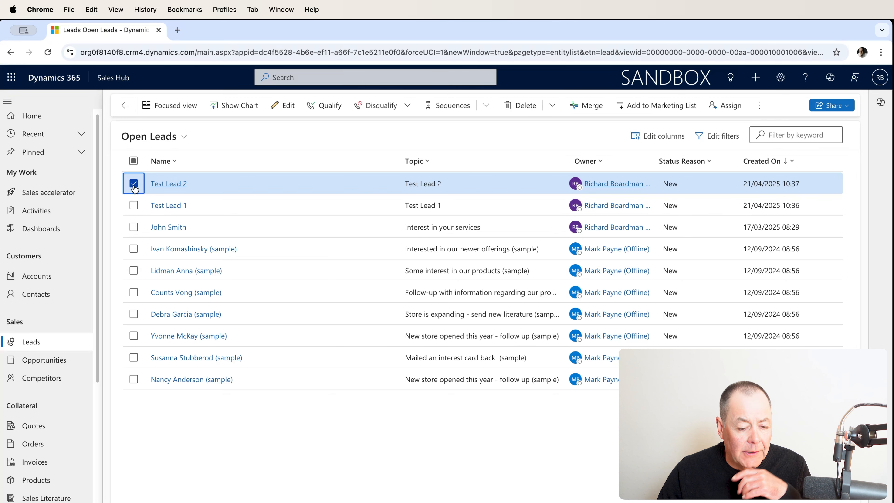
# Start creating a new sequence from blank for the selected Test Lead 2.
pyautogui.click(449, 112)
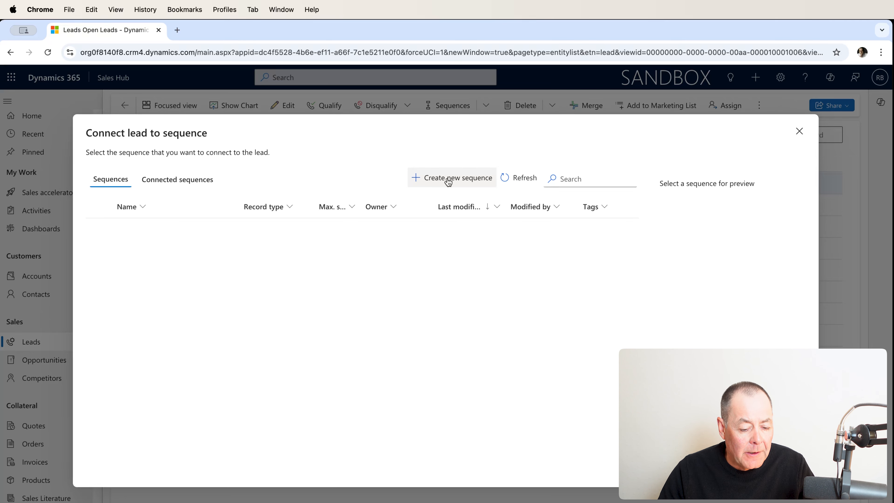
pyautogui.click(448, 182)
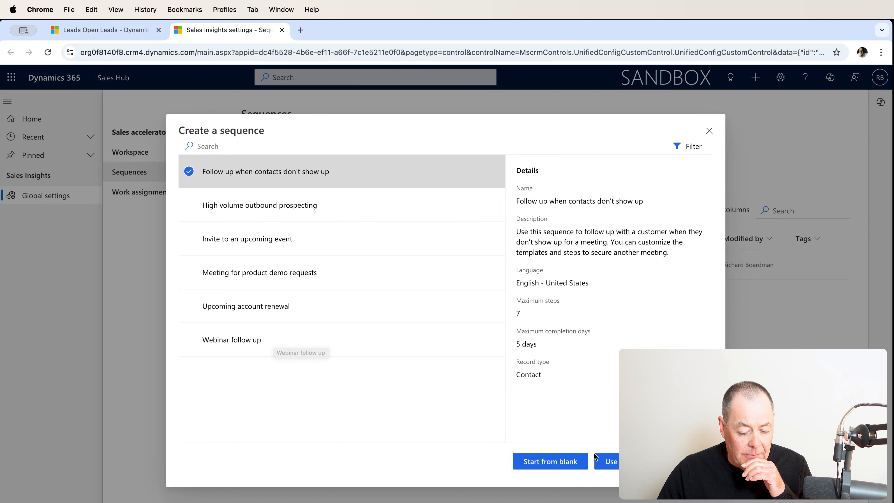
pyautogui.click(560, 465)
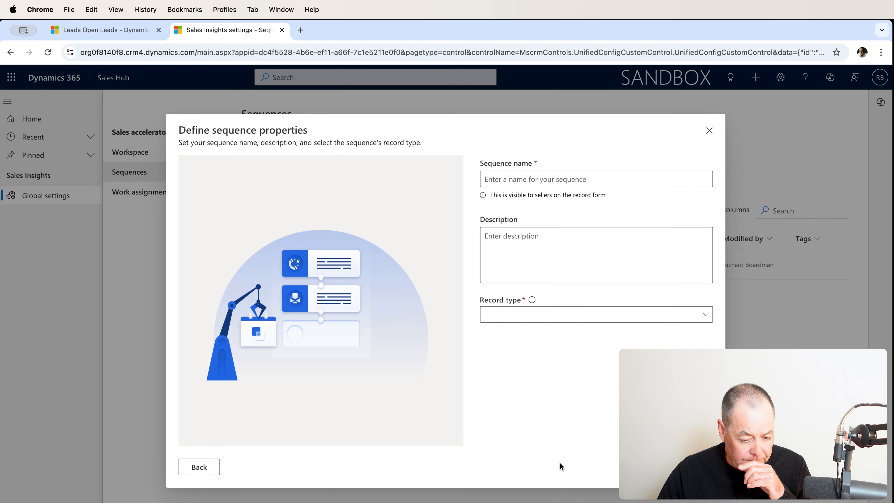
# Name the sequence "RB Test", set its record type to Lead and proceed to the designer.
pyautogui.click(533, 179)
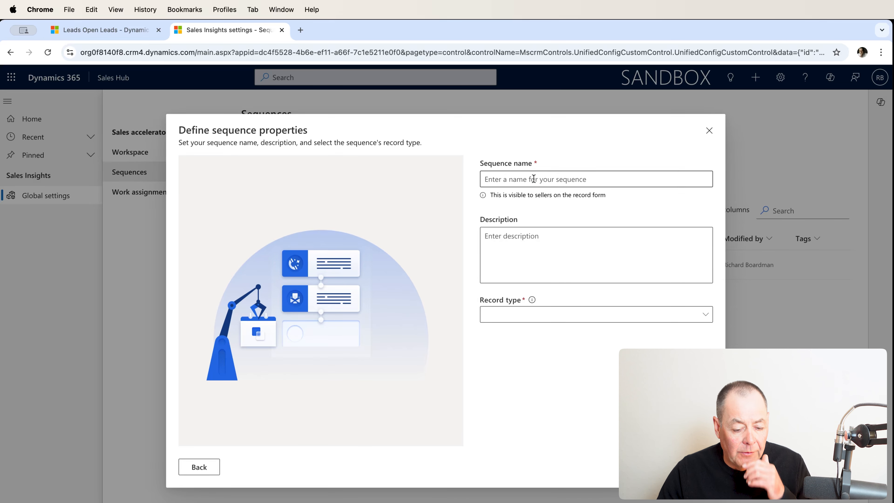
pyautogui.click(558, 203)
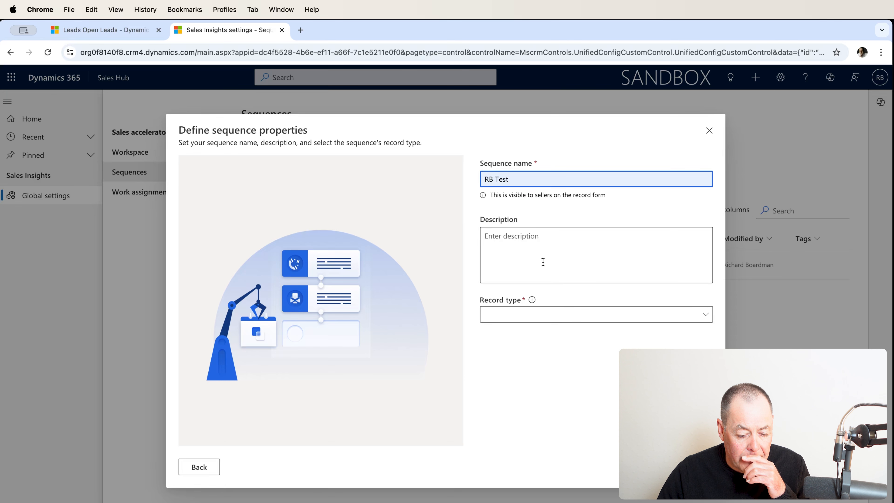
pyautogui.click(522, 313)
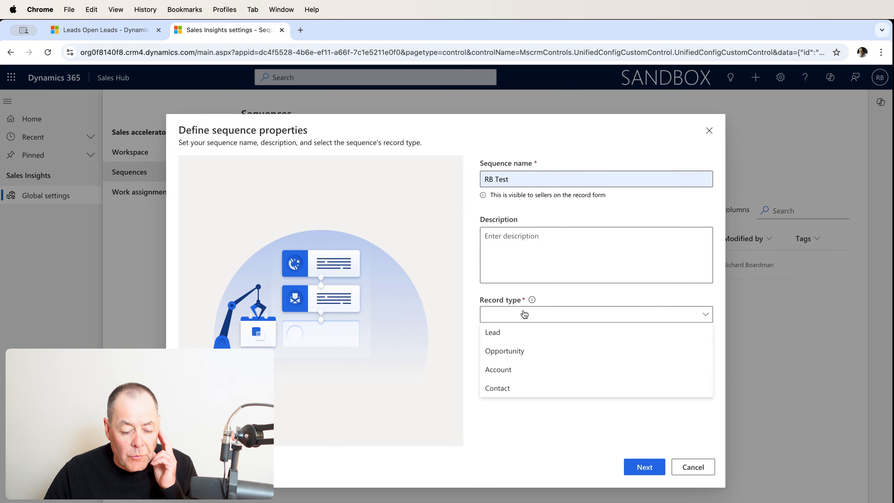
pyautogui.click(519, 334)
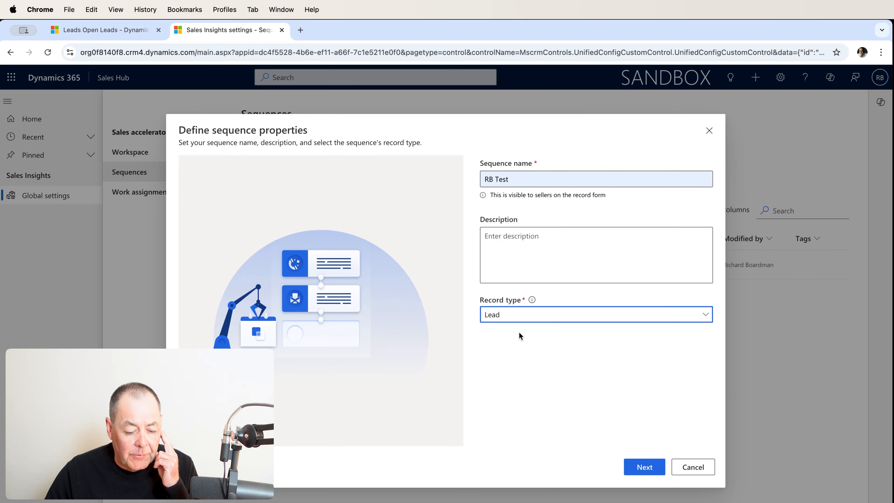
pyautogui.click(643, 472)
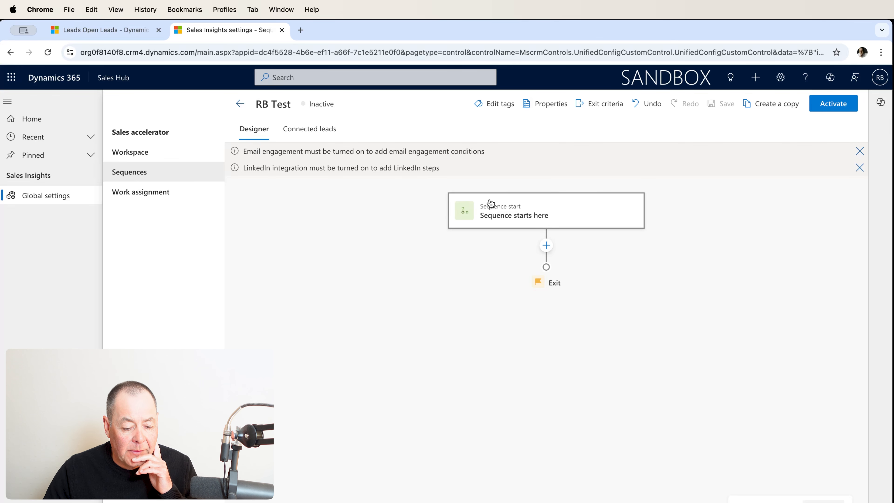
# Review the condition, command and LinkedIn actions, and add a Send an email step titled "Send an intro email" after the sequence start.
pyautogui.click(546, 246)
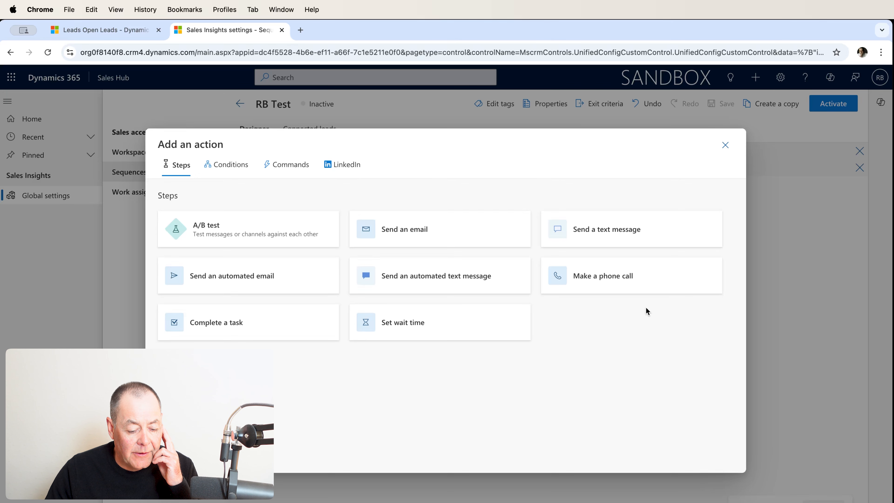
pyautogui.click(228, 171)
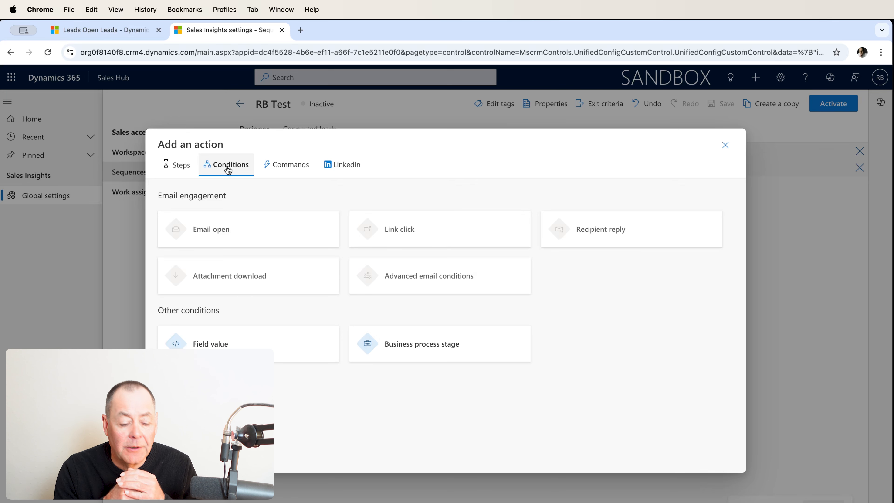
pyautogui.click(297, 168)
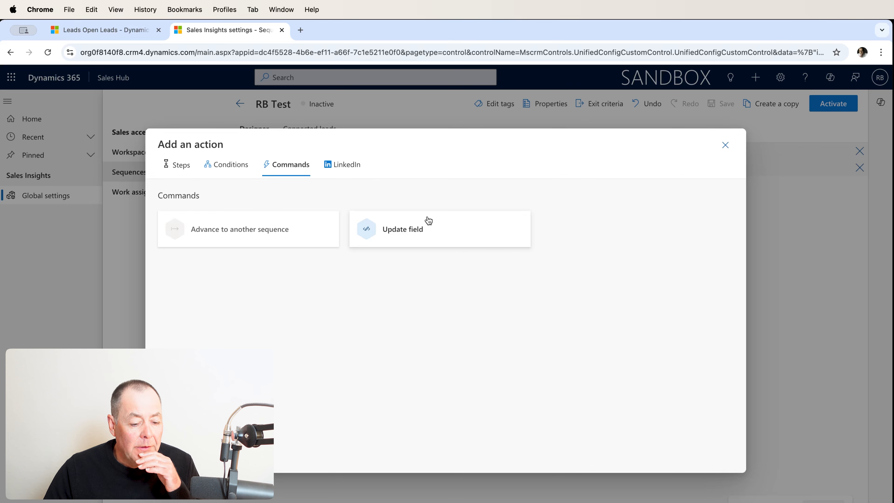
pyautogui.click(354, 172)
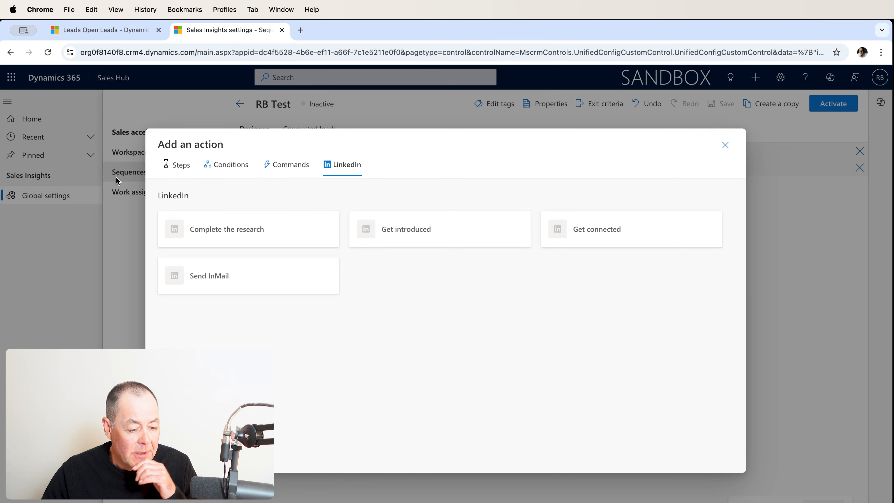
pyautogui.click(182, 172)
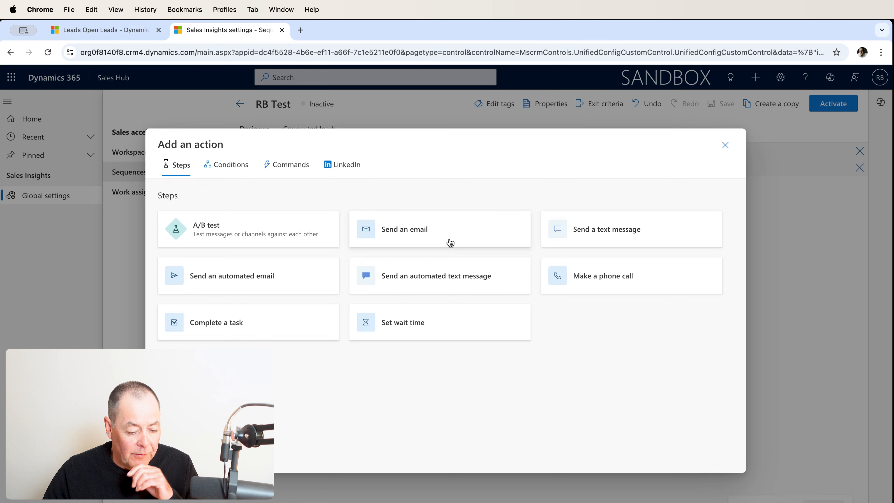
pyautogui.click(438, 237)
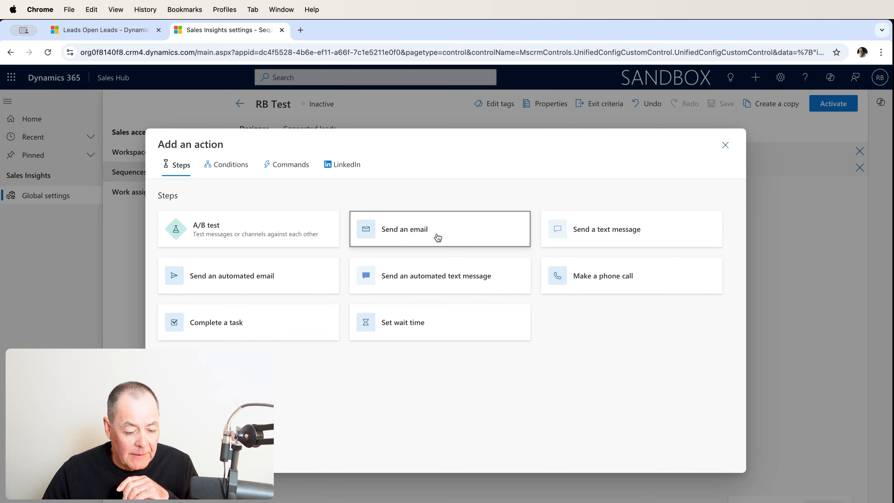
pyautogui.click(758, 277)
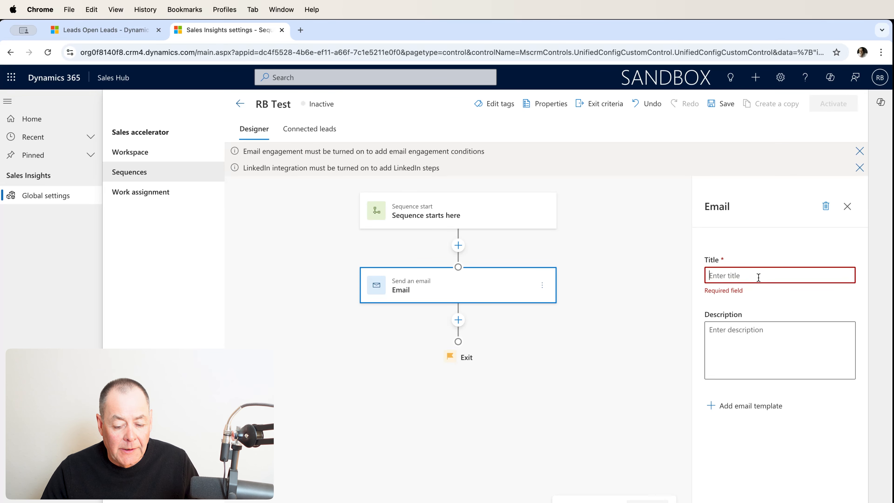
pyautogui.write('Se')
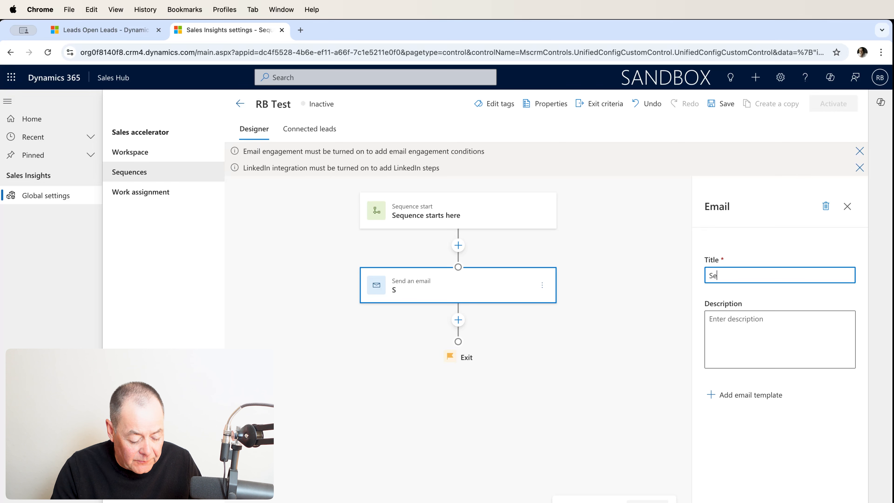
pyautogui.write('nd an in')
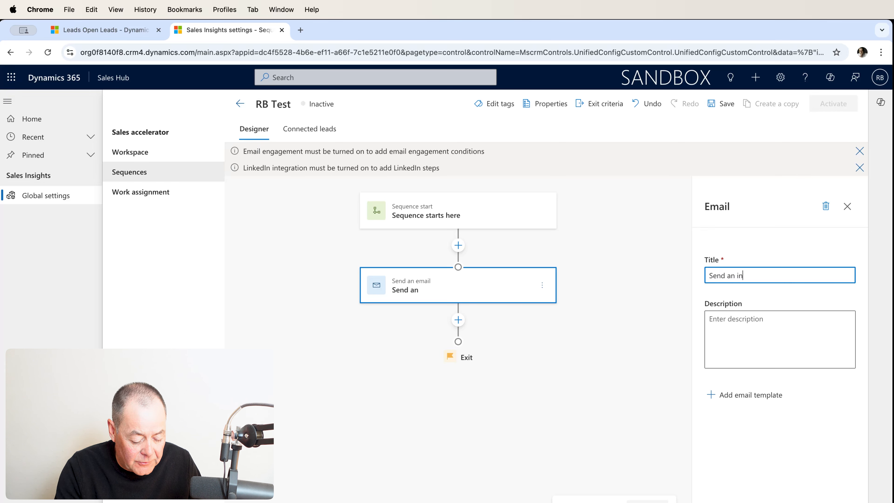
pyautogui.write('tro email')
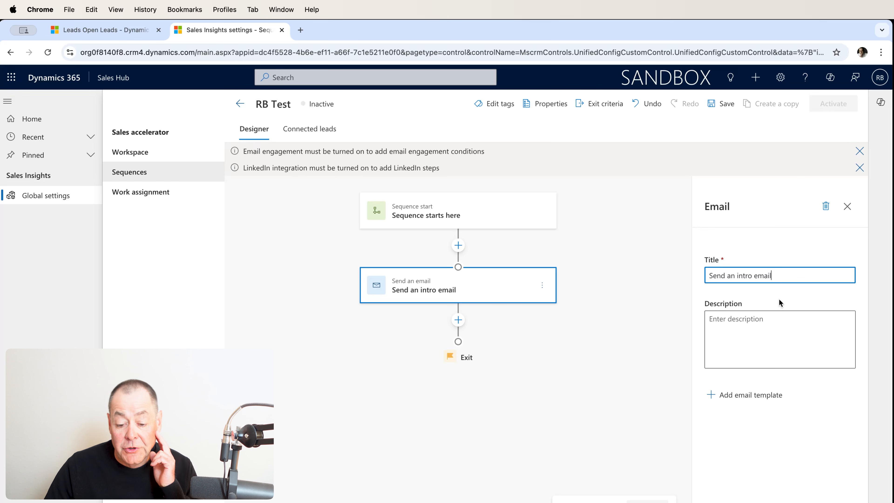
# Apply the recently used "High volume outbound prospecting - introductory email" template to the intro email step.
pyautogui.click(748, 398)
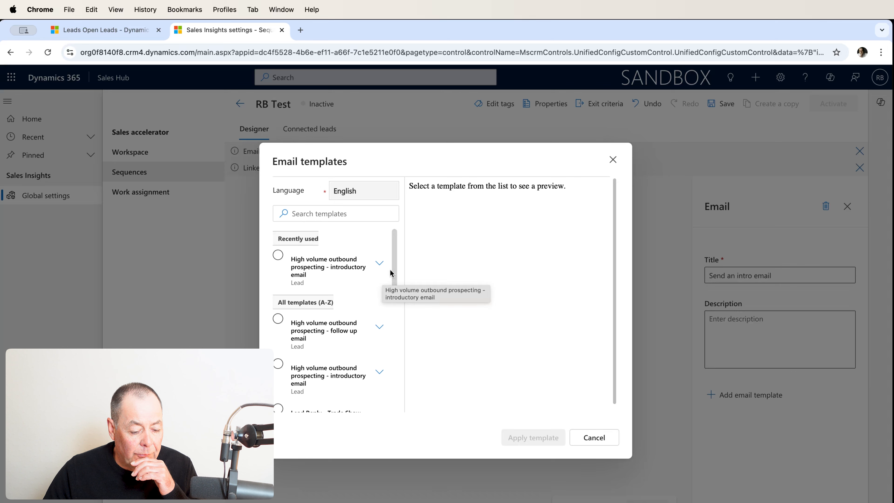
pyautogui.moveTo(392, 273)
pyautogui.mouseDown()
pyautogui.moveTo(392, 390)
pyautogui.moveTo(396, 266)
pyautogui.mouseUp()
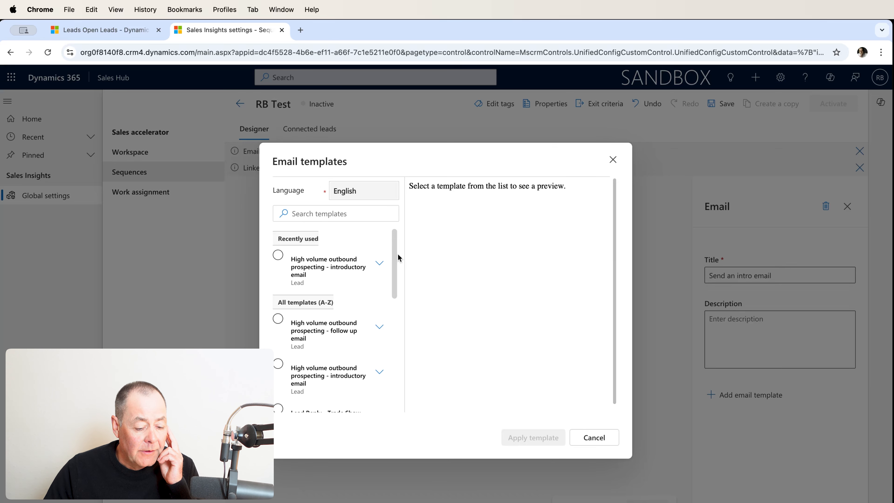
pyautogui.click(318, 270)
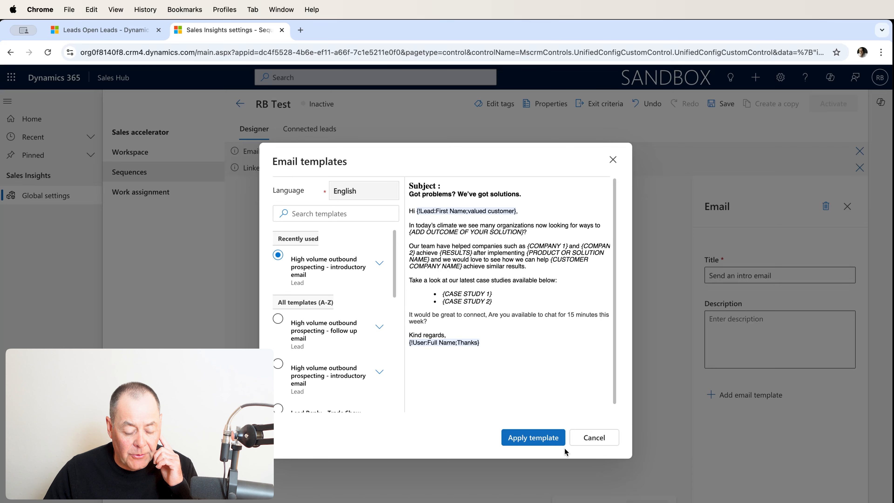
pyautogui.click(541, 440)
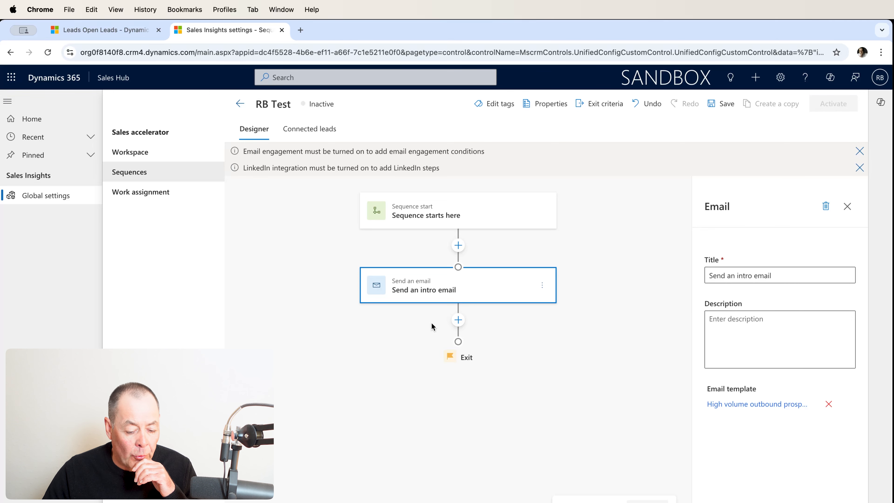
# Add a wait time of 2 days after the intro email step and close its settings.
pyautogui.click(458, 320)
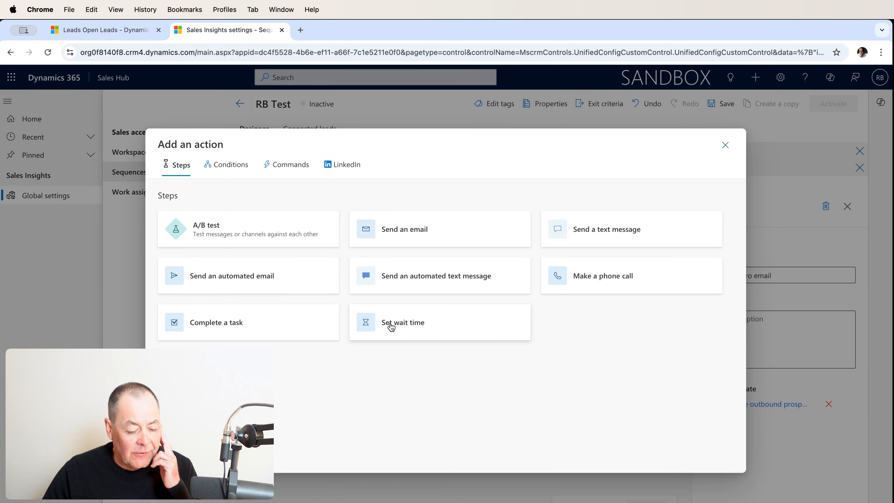
pyautogui.click(409, 327)
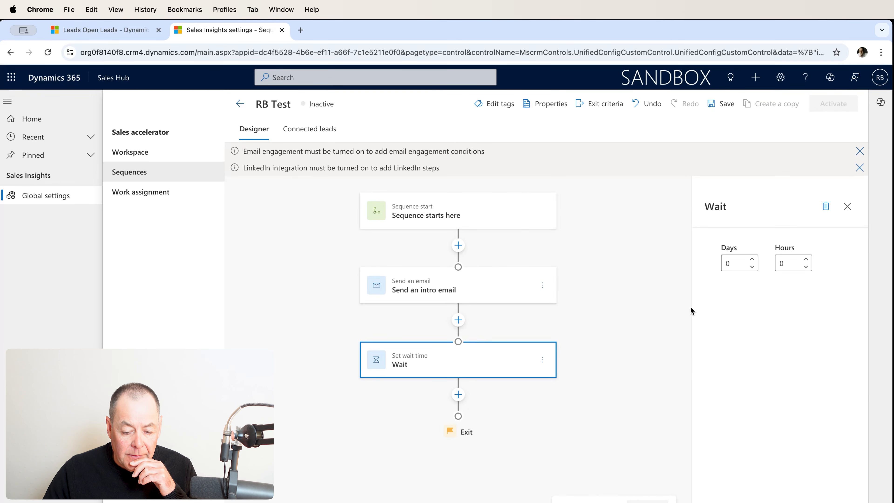
pyautogui.click(753, 259)
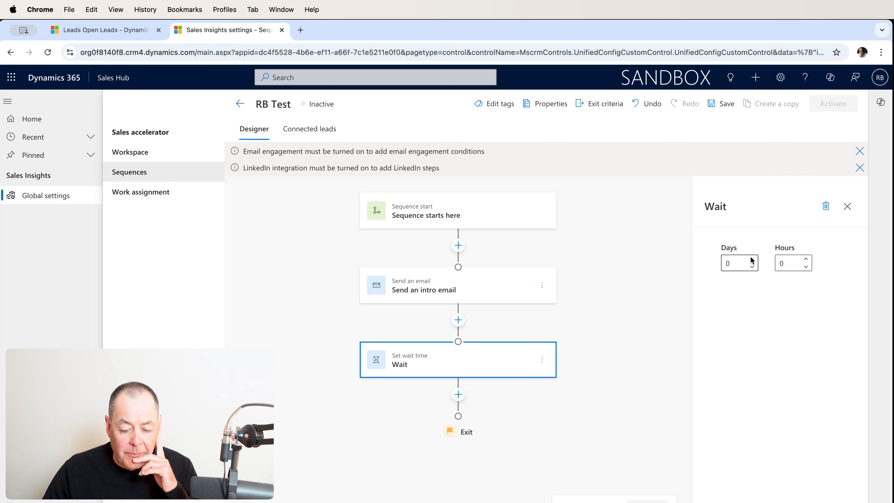
pyautogui.click(752, 259)
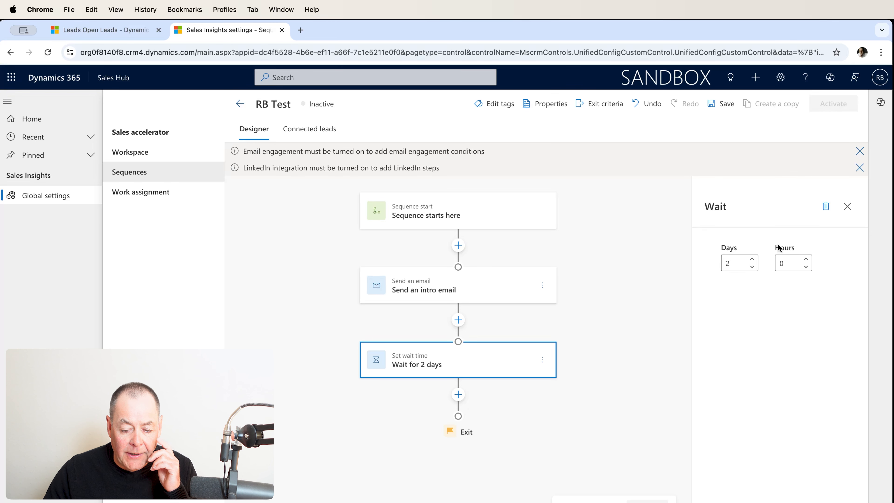
pyautogui.click(847, 207)
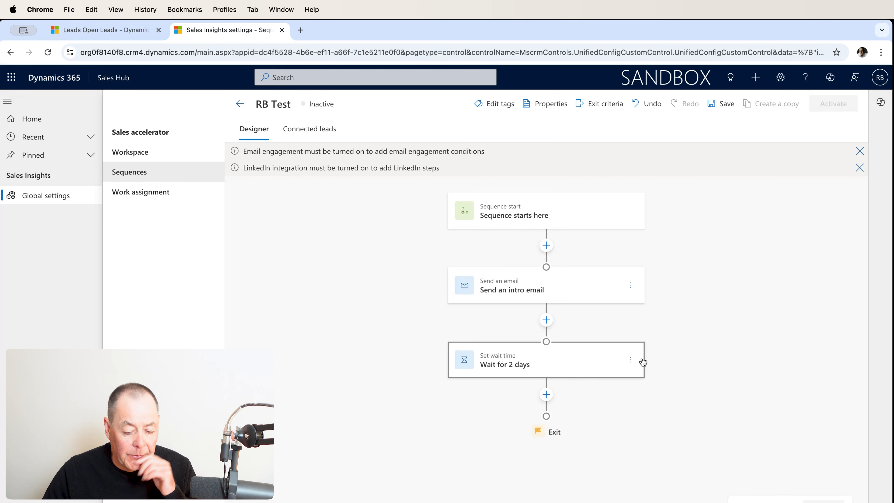
# Add a Make a phone call step titled "Follow up and qualify" after the wait and close its settings.
pyautogui.click(546, 394)
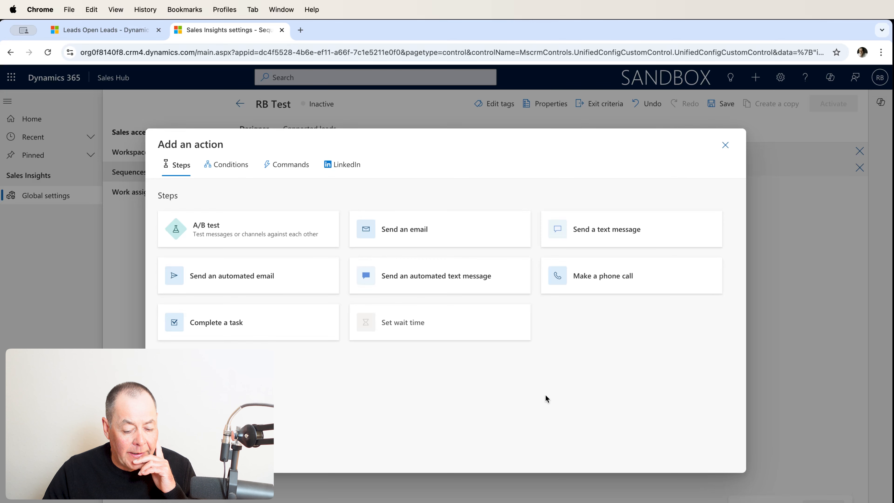
pyautogui.click(619, 278)
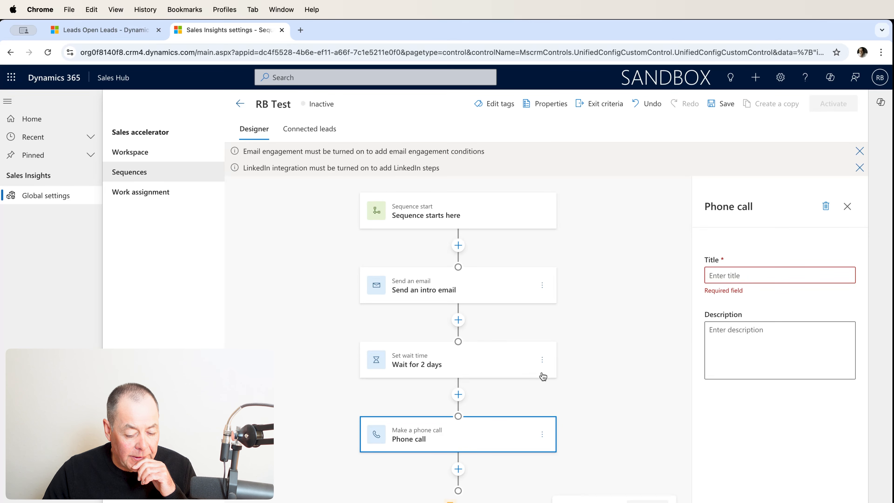
pyautogui.click(773, 274)
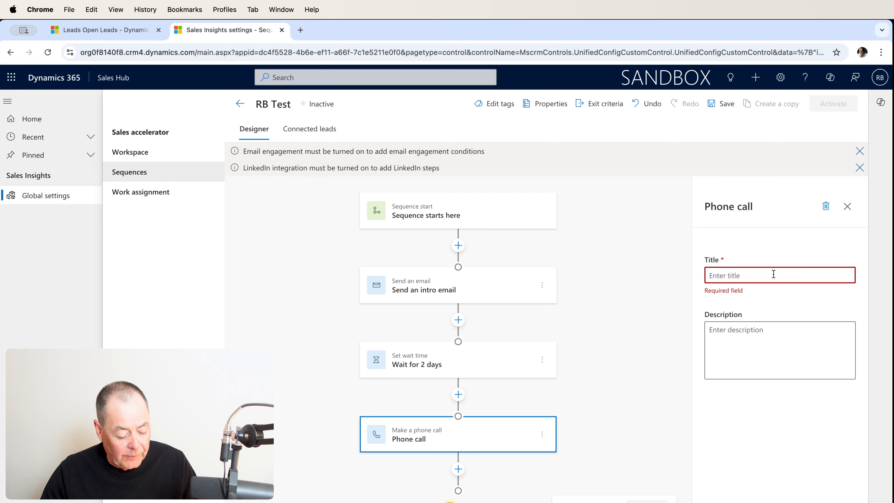
pyautogui.write('Foll')
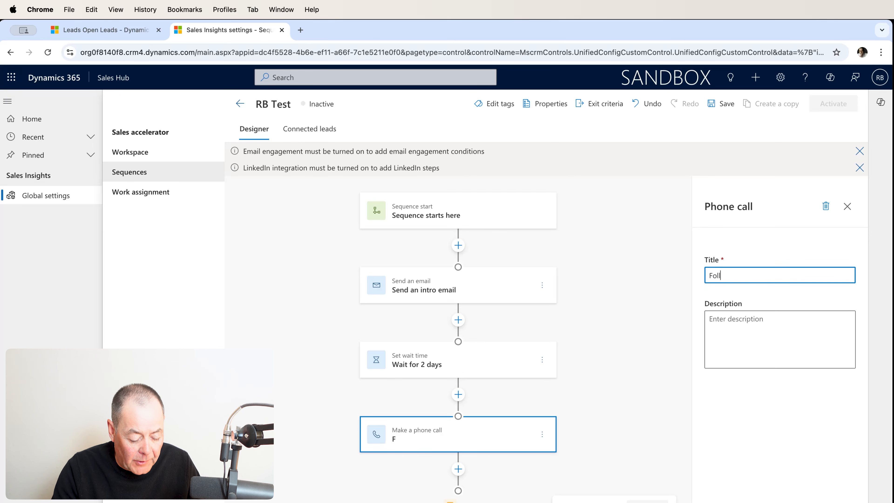
pyautogui.write('ow u')
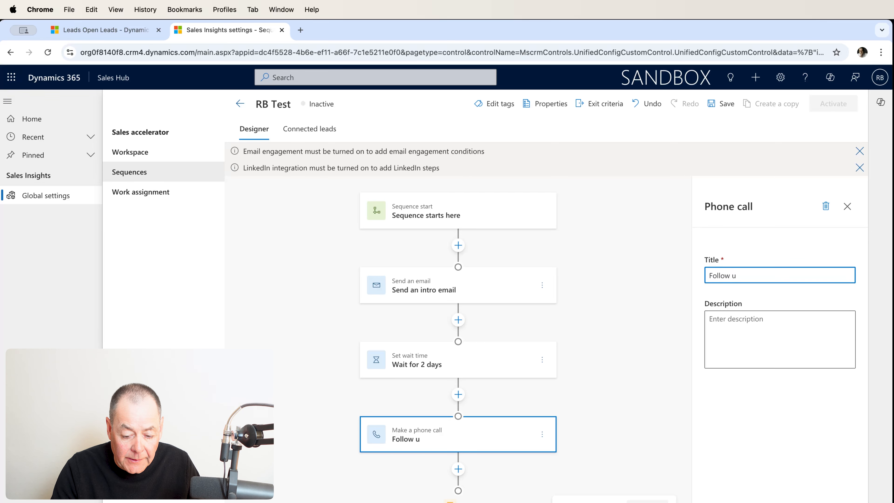
pyautogui.write('p and q')
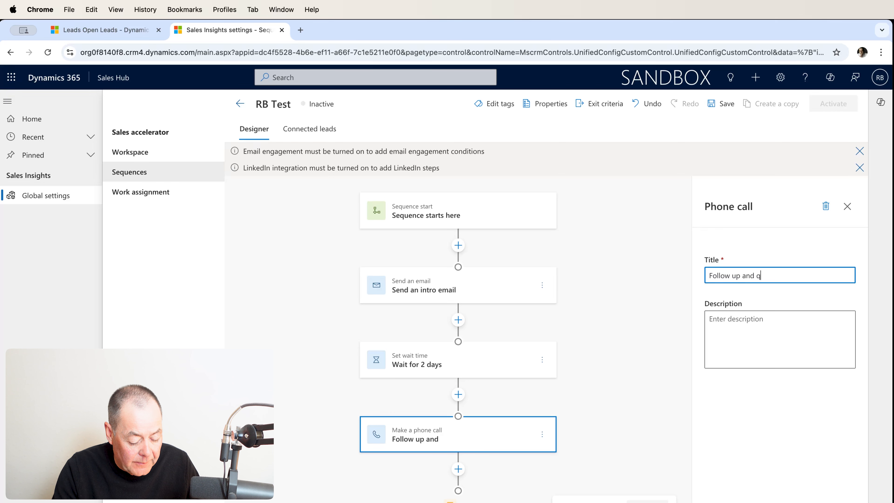
pyautogui.write('ualify')
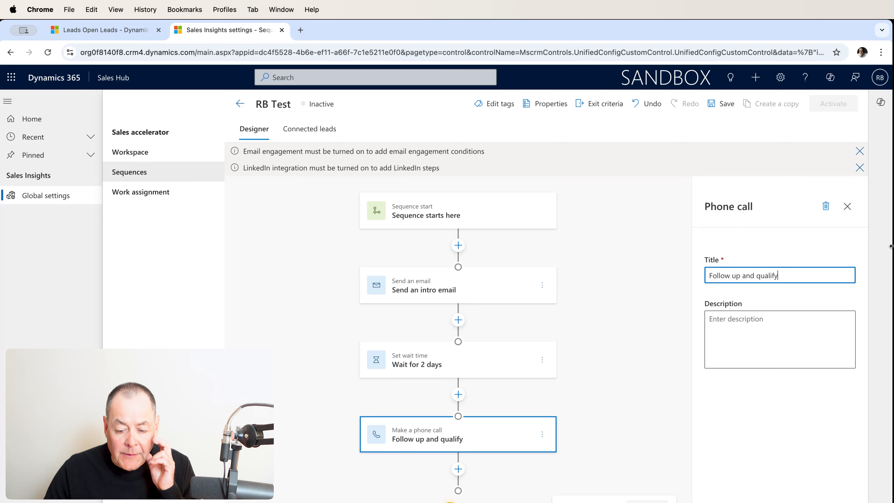
pyautogui.click(846, 206)
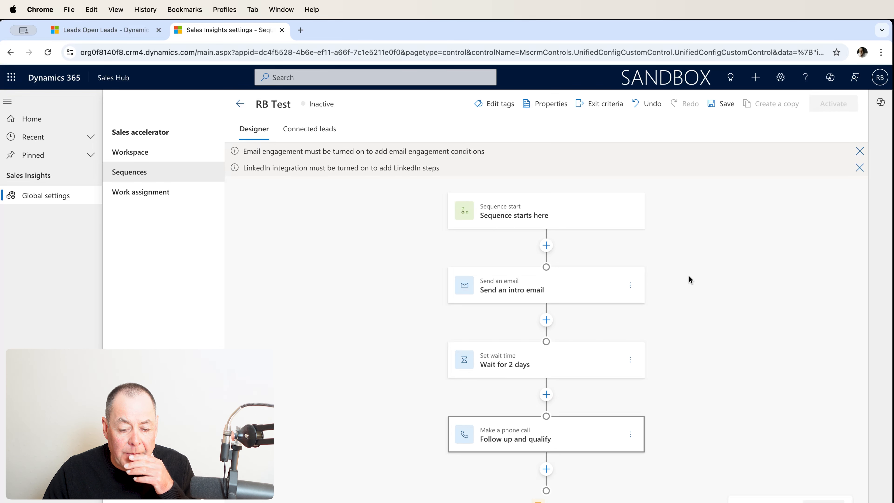
# Save and activate the RB Test sequence, and dismiss the feedback survey.
pyautogui.click(730, 107)
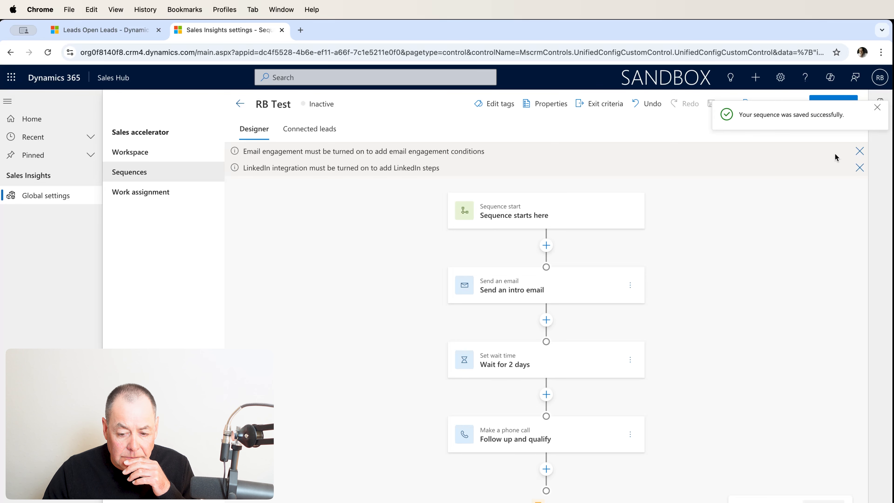
pyautogui.click(877, 109)
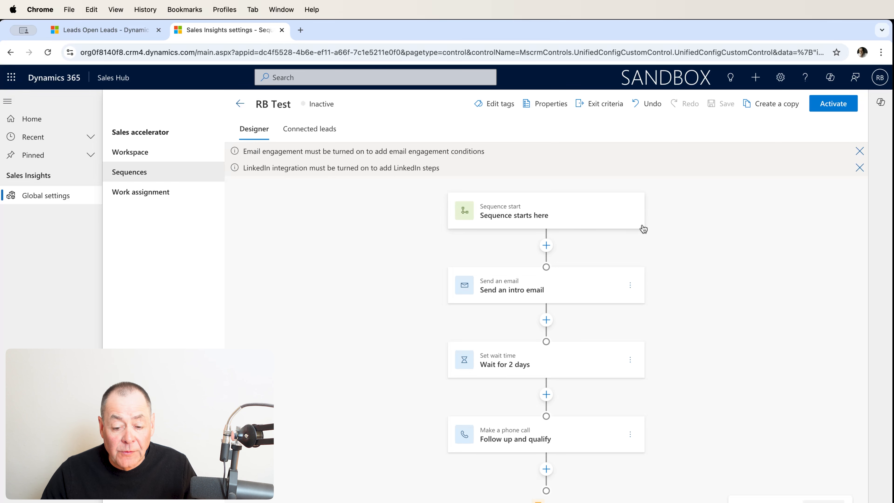
pyautogui.click(831, 110)
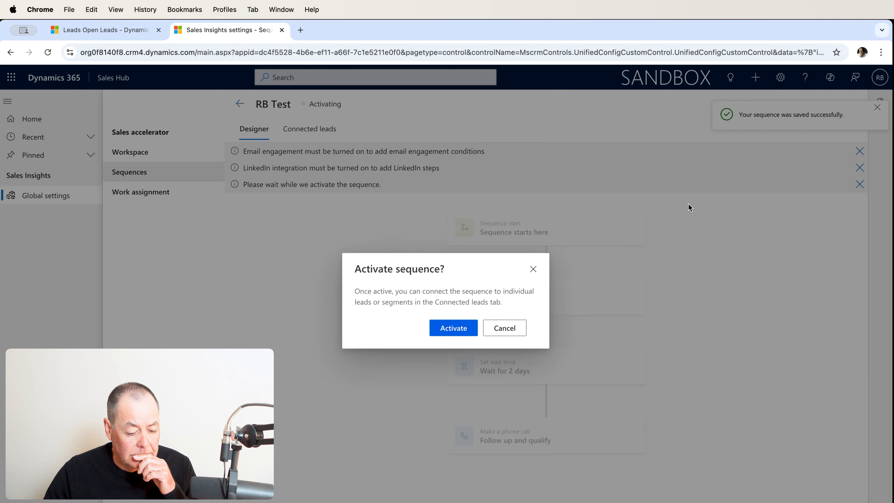
pyautogui.click(459, 334)
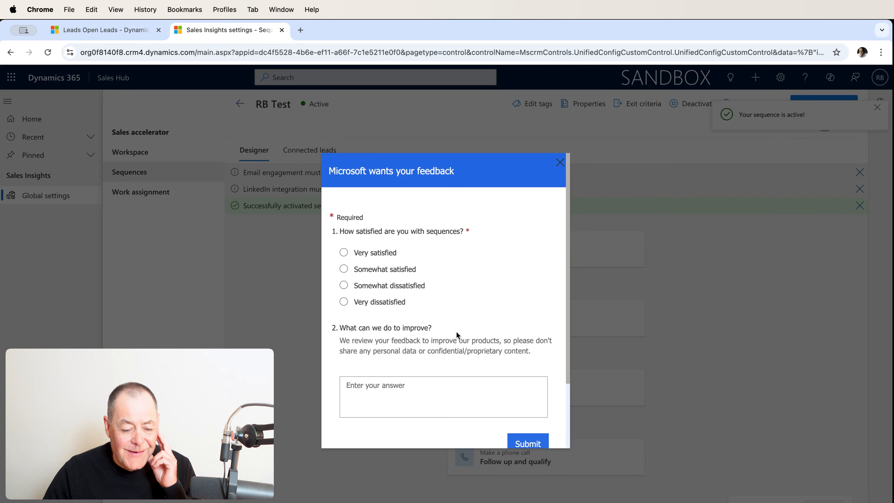
pyautogui.click(559, 163)
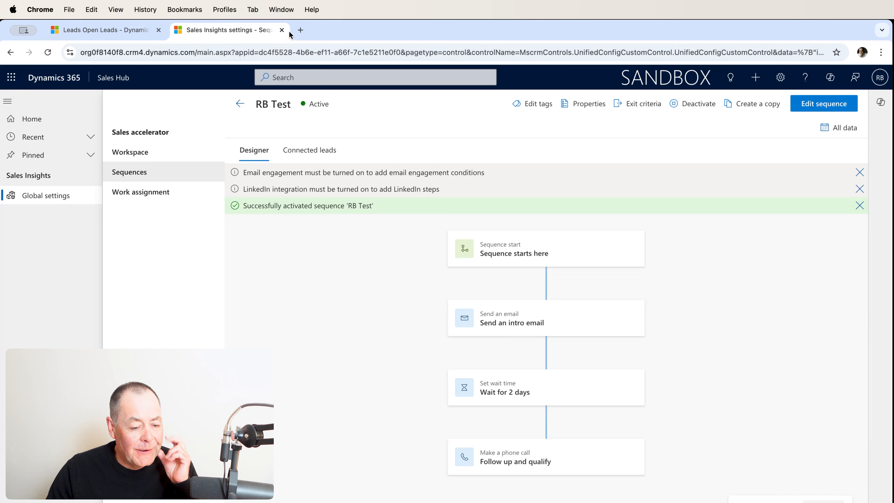
# Connect Test Lead 2 and Test Lead 1 from the Open Leads view to the RB Test sequence and assign them to the proposed seller.
pyautogui.click(281, 30)
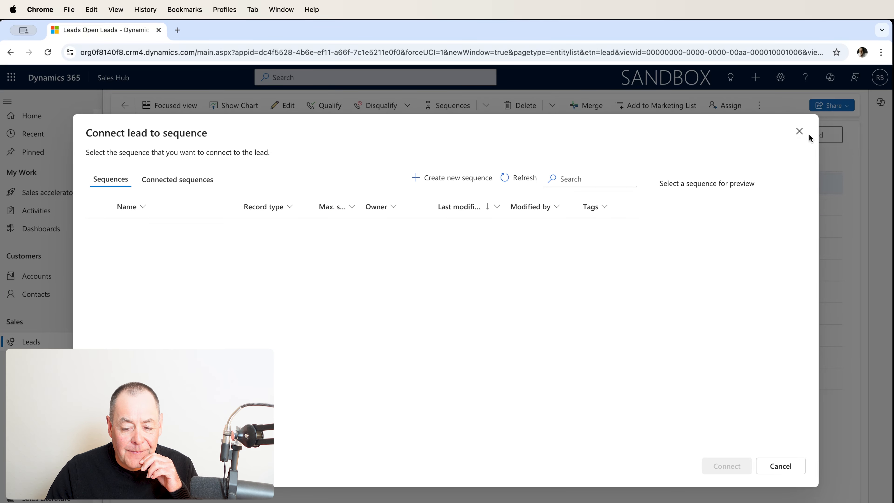
pyautogui.click(799, 131)
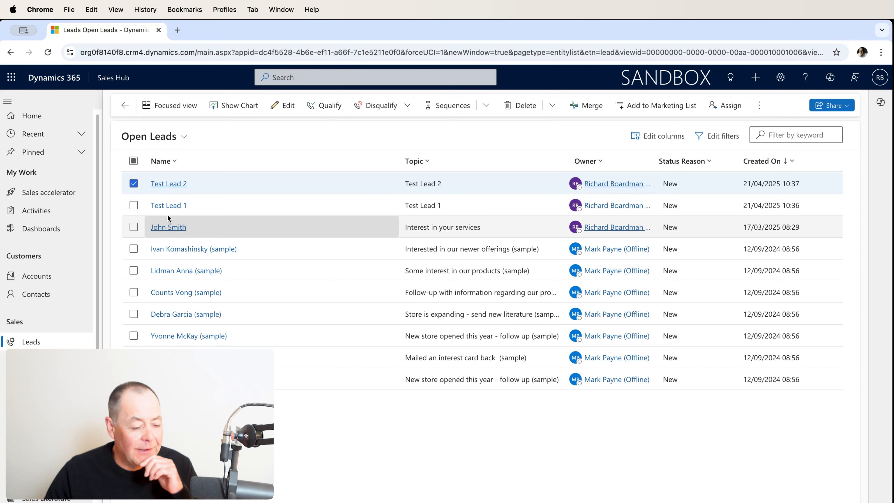
pyautogui.click(134, 204)
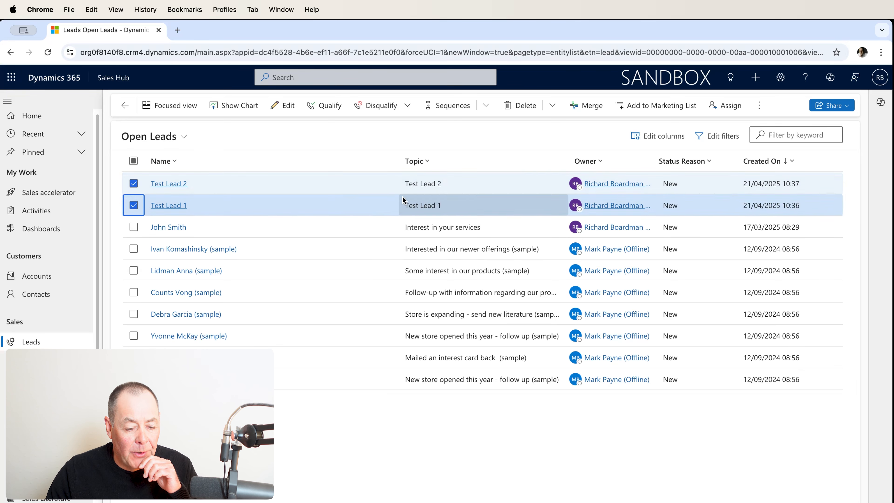
pyautogui.click(462, 110)
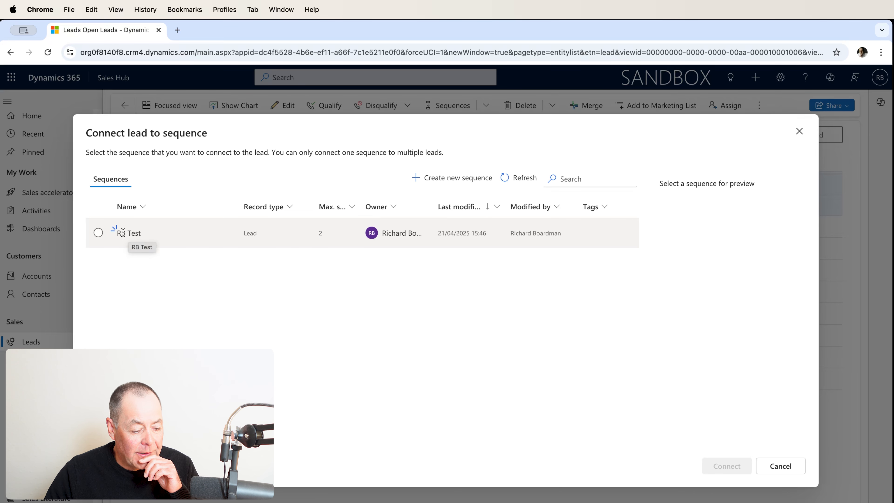
pyautogui.click(98, 233)
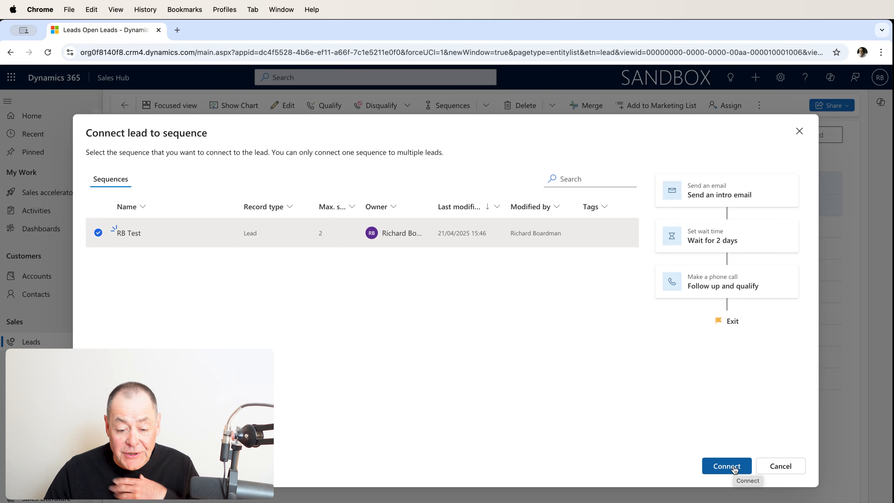
pyautogui.click(727, 465)
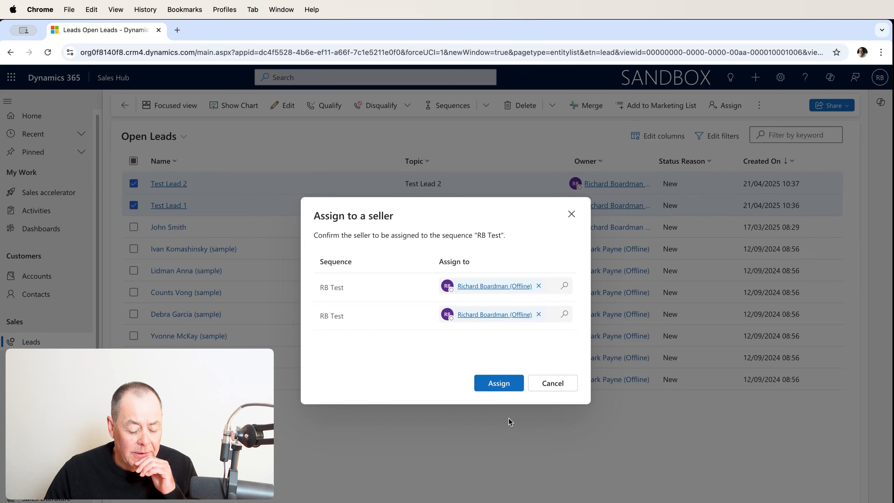
pyautogui.click(509, 384)
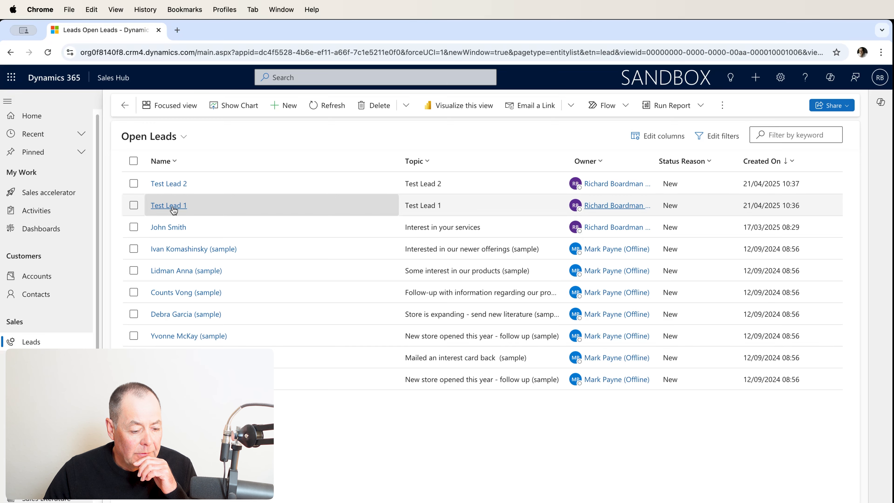
# Open the intro email from Test Lead 1's active sequence step, enlarge it to full screen and review its templated content.
pyautogui.click(169, 206)
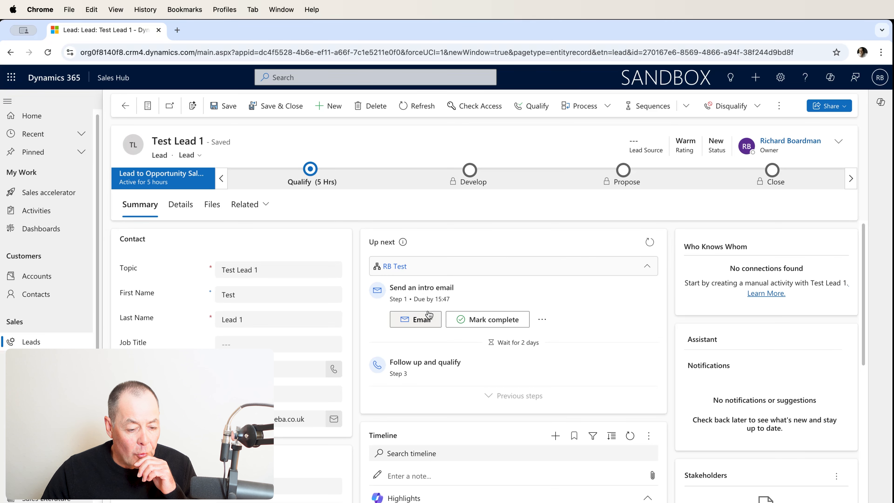
pyautogui.click(427, 325)
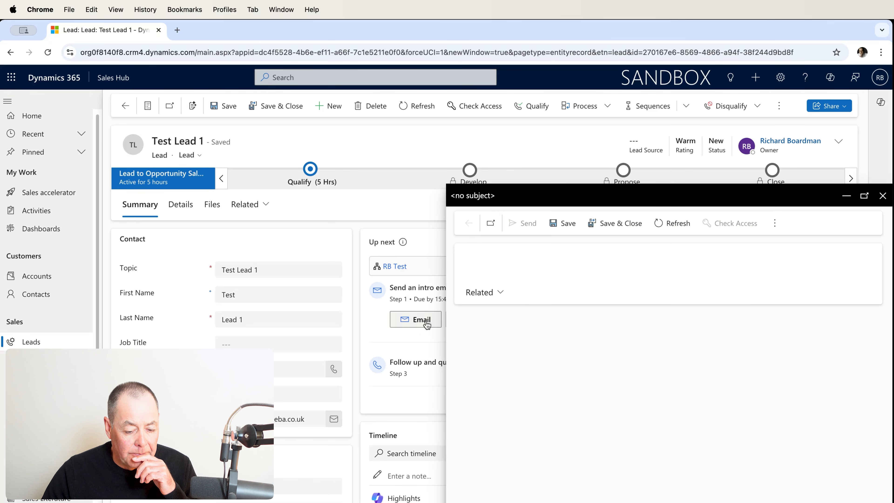
pyautogui.click(864, 196)
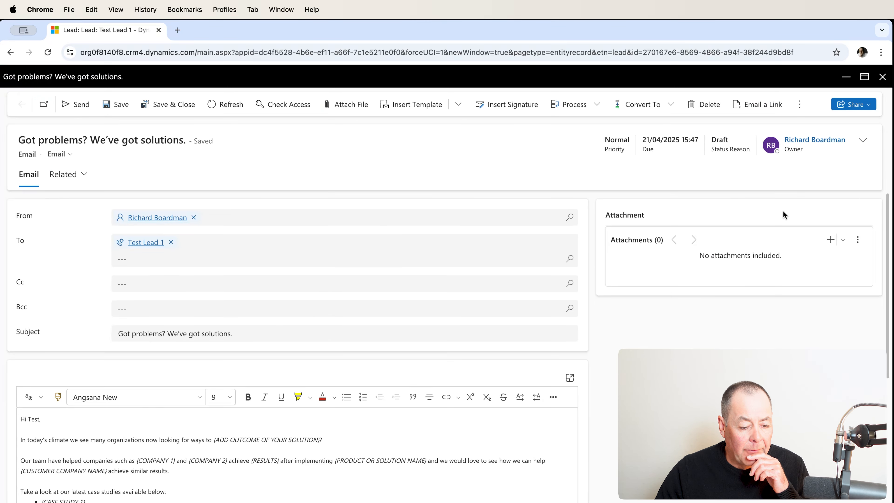
pyautogui.scroll(-3, 340, 403)
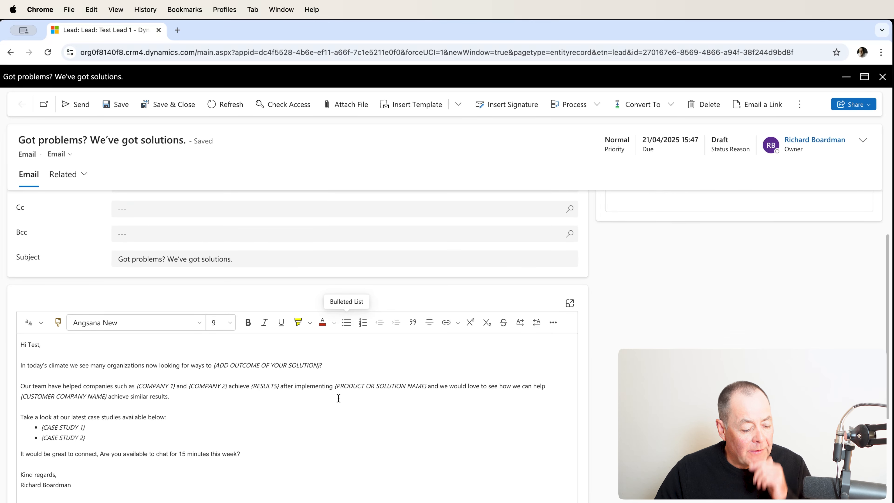
pyautogui.scroll(1, 242, 375)
pyautogui.scroll(1, 232, 375)
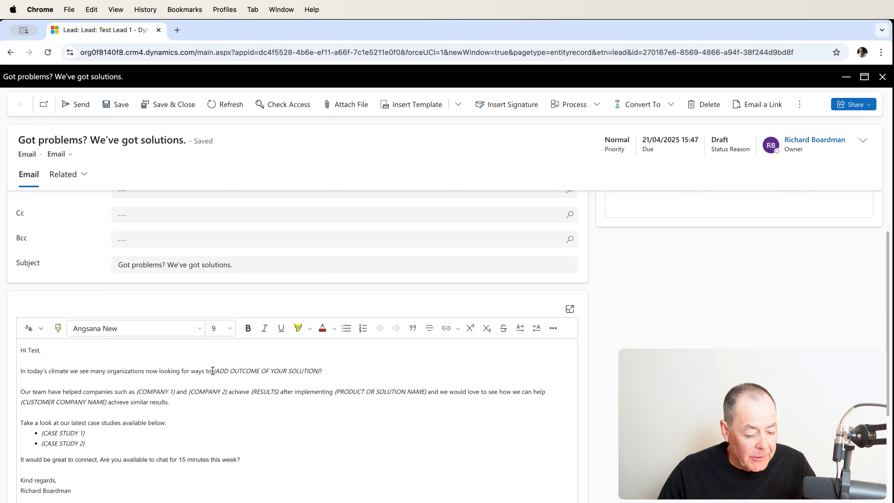
# Remove the "(ADD OUTCOME OF YOUR SOLUTION)" placeholder from the email's opening sentence so that it ends with "looking for ways to?".
pyautogui.moveTo(214, 371); pyautogui.dragTo(318, 371)
pyautogui.press('BackSpace')
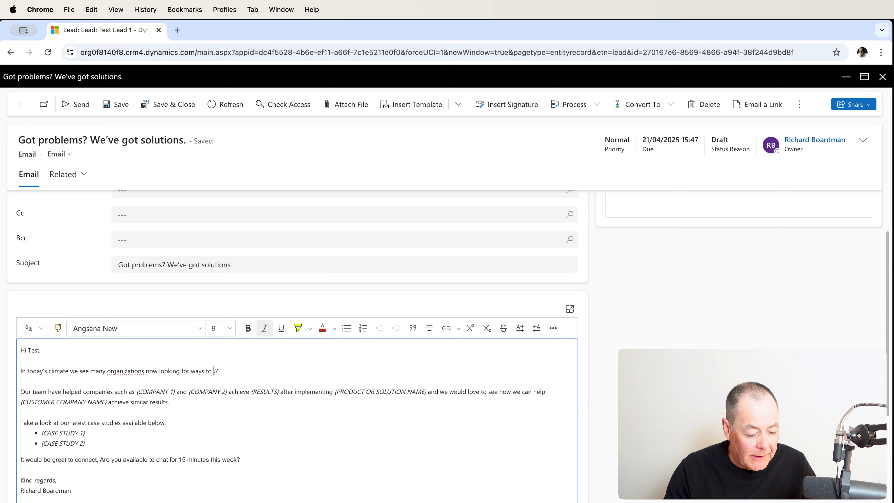
pyautogui.press('BackSpace')
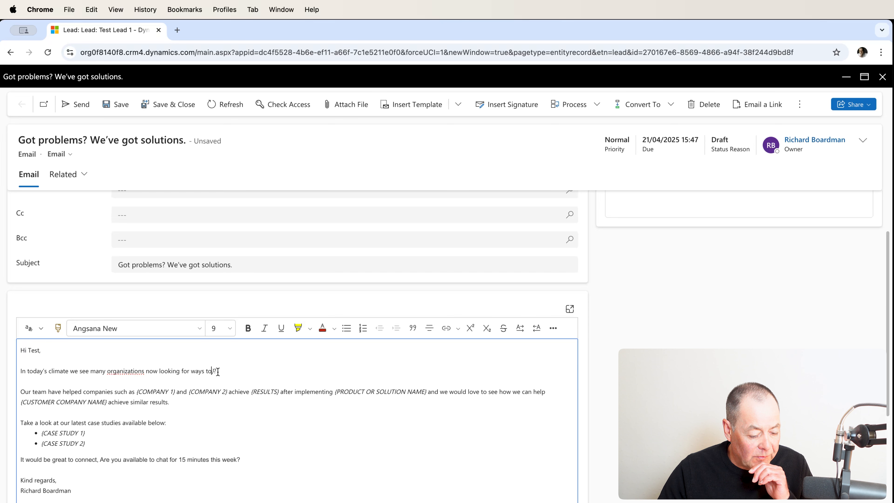
pyautogui.press('BackSpace')
pyautogui.press('BackSpace')
pyautogui.write('?')
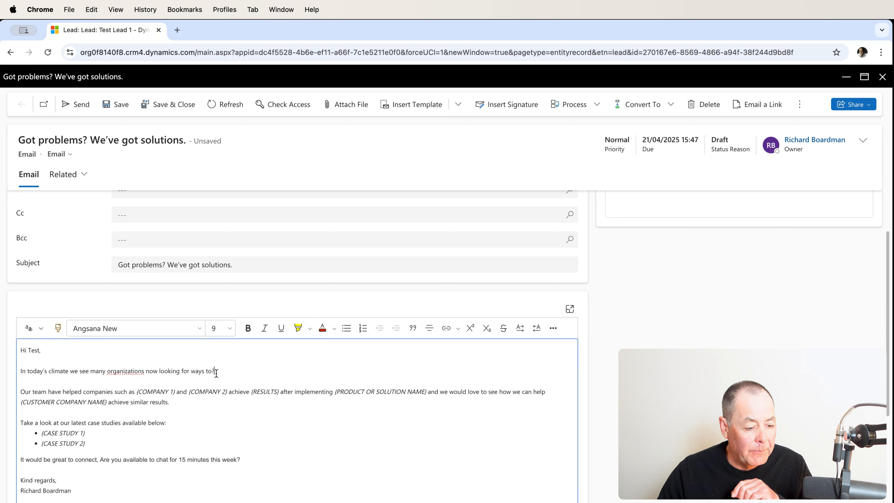
# Send the intro email, continuing past the disabled mailbox notice, and check the next sequence step on Test Lead 1.
pyautogui.click(85, 107)
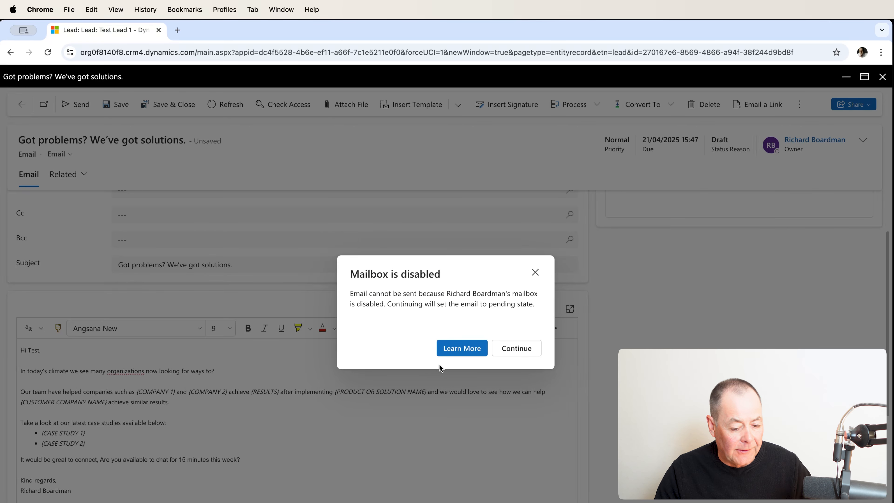
pyautogui.click(510, 353)
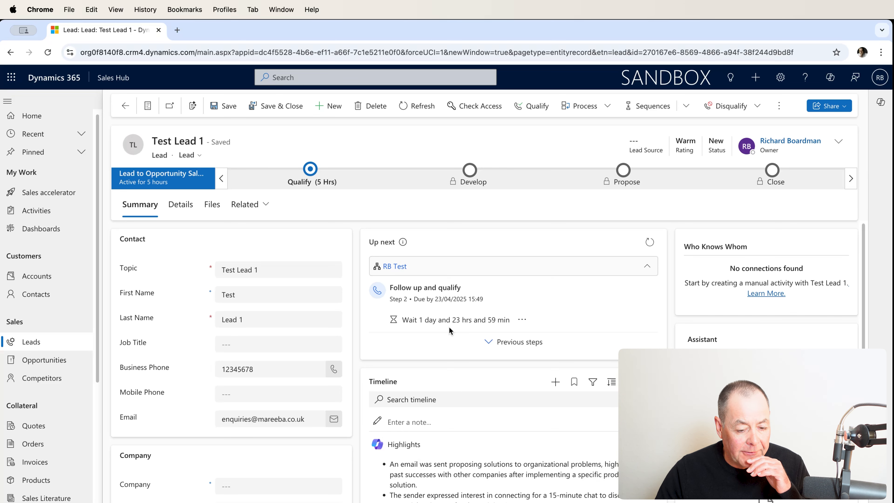
pyautogui.scroll(-1, 449, 328)
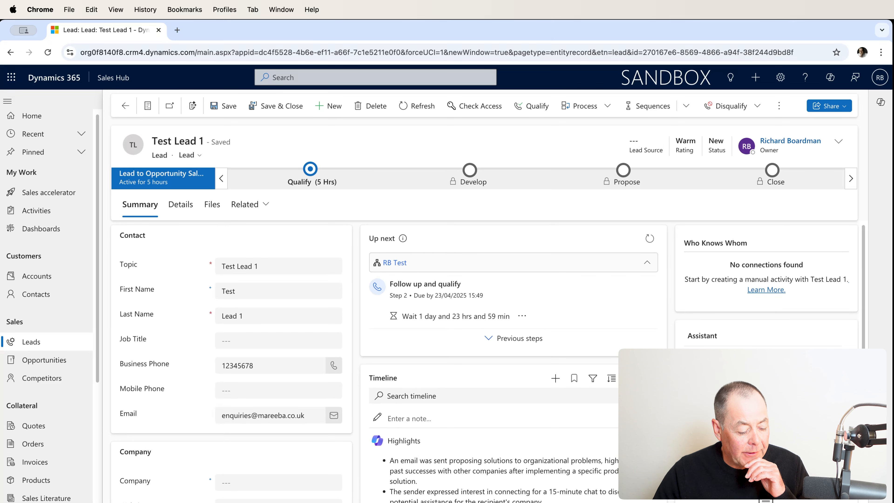
# Open the active RB Test sequence from the Sales Insights settings and examine the progress of its connected leads.
pyautogui.click(46, 502)
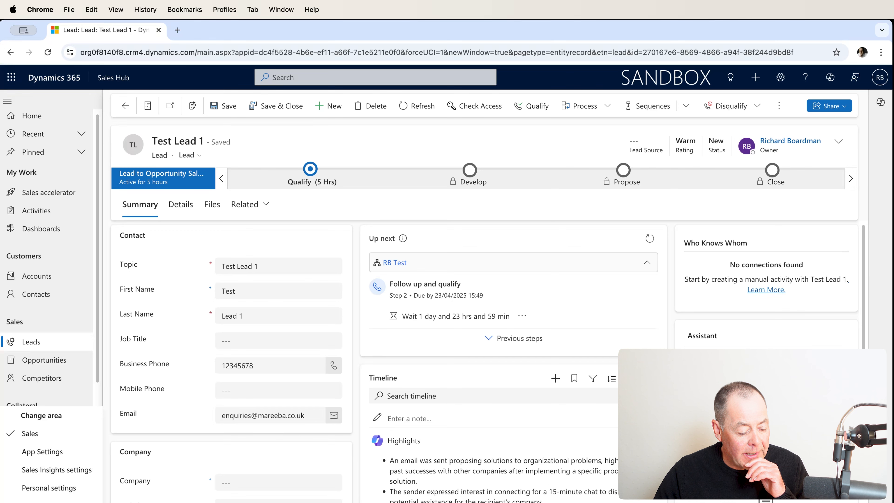
pyautogui.click(64, 472)
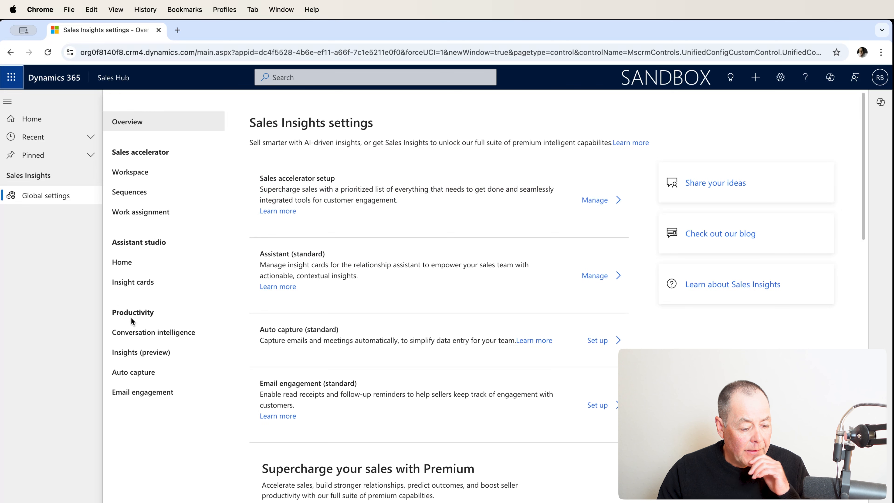
pyautogui.click(131, 197)
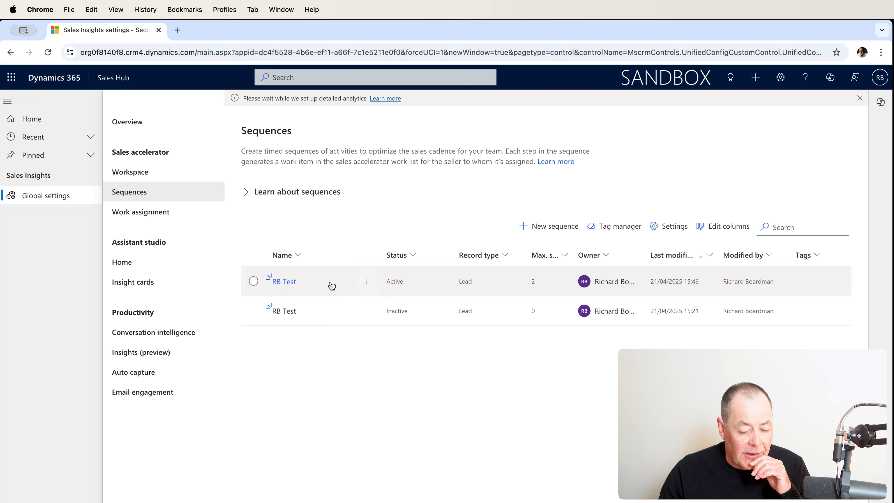
pyautogui.click(339, 285)
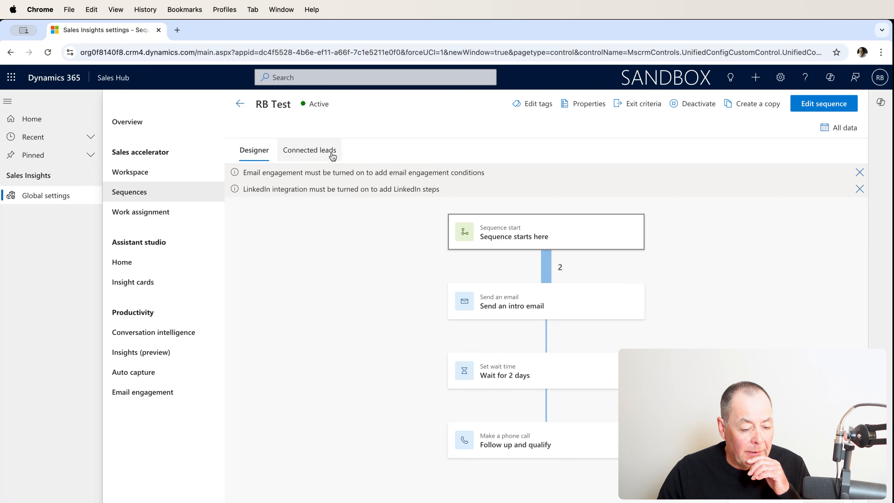
pyautogui.click(320, 151)
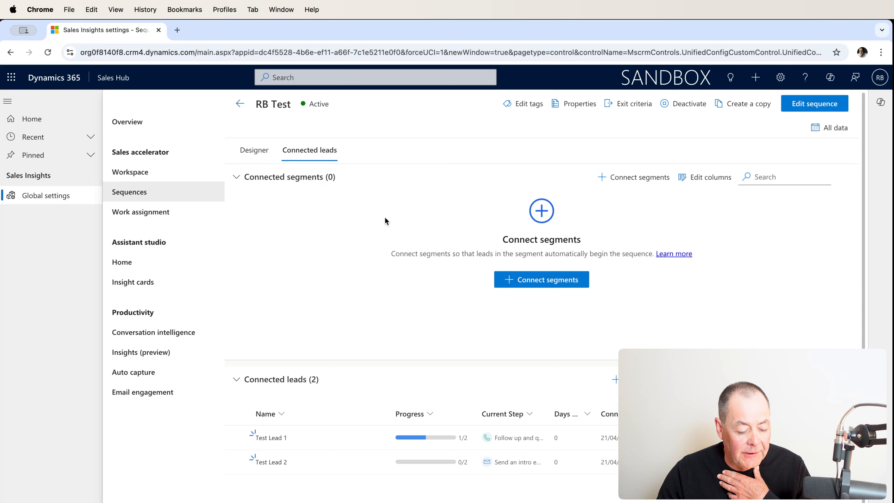
pyautogui.scroll(-1, 385, 218)
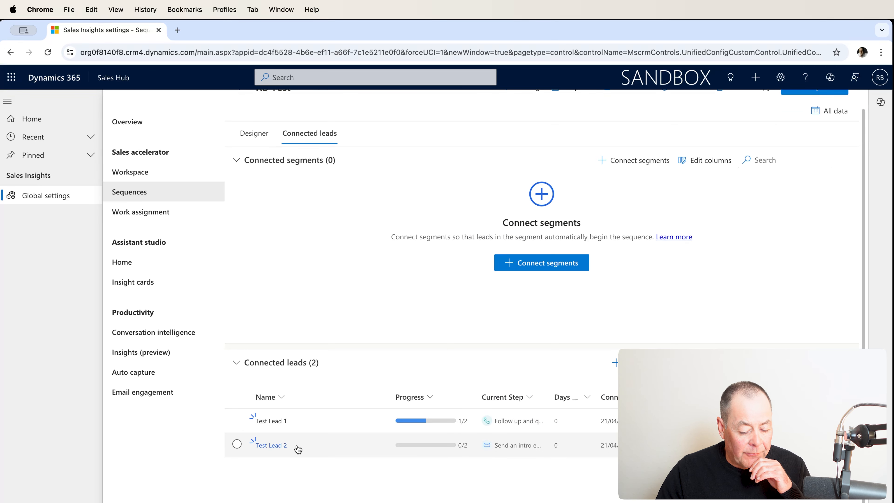